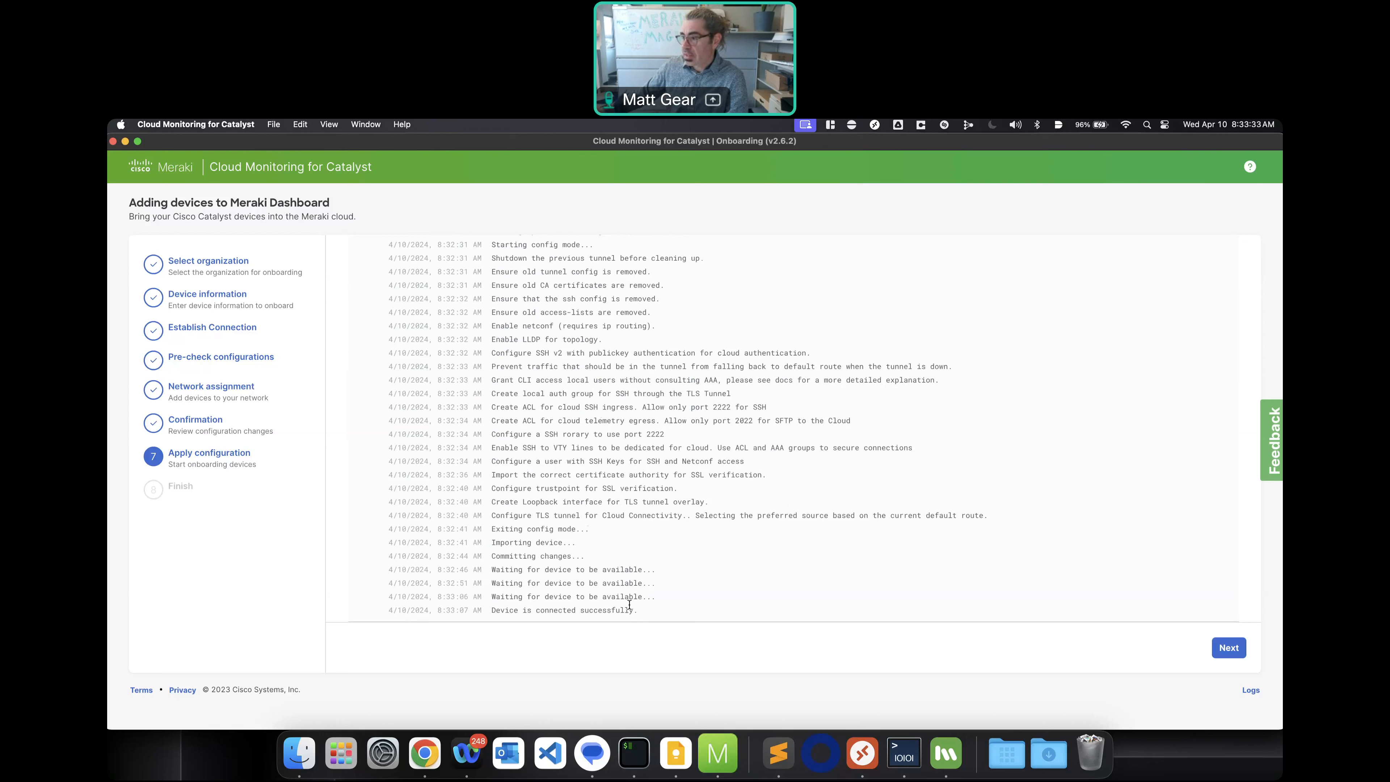
# Finish the onboarding wizard after the successful connection and view the onboarded C9200L-24T-4G switch in the Meraki dashboard
pyautogui.moveTo(490, 610); pyautogui.dragTo(681, 623)
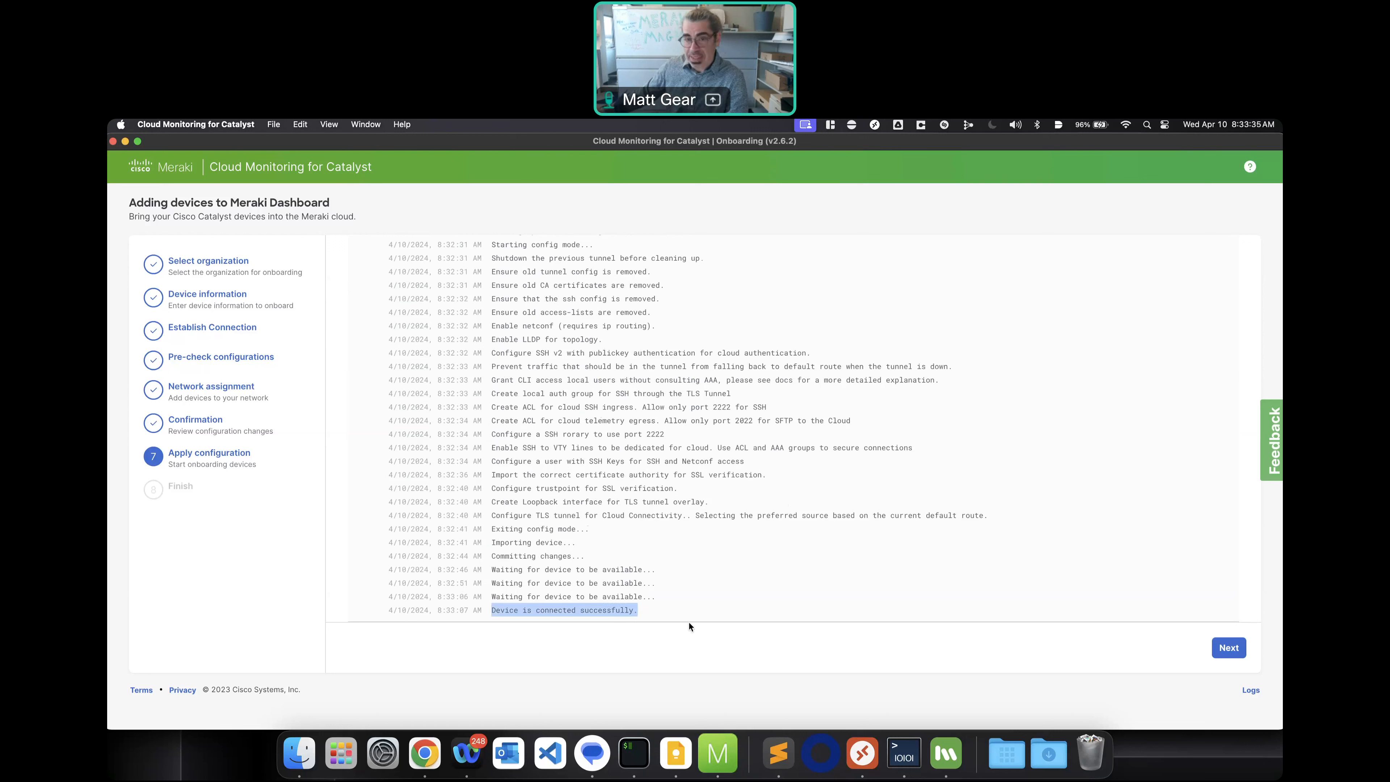
pyautogui.click(1232, 648)
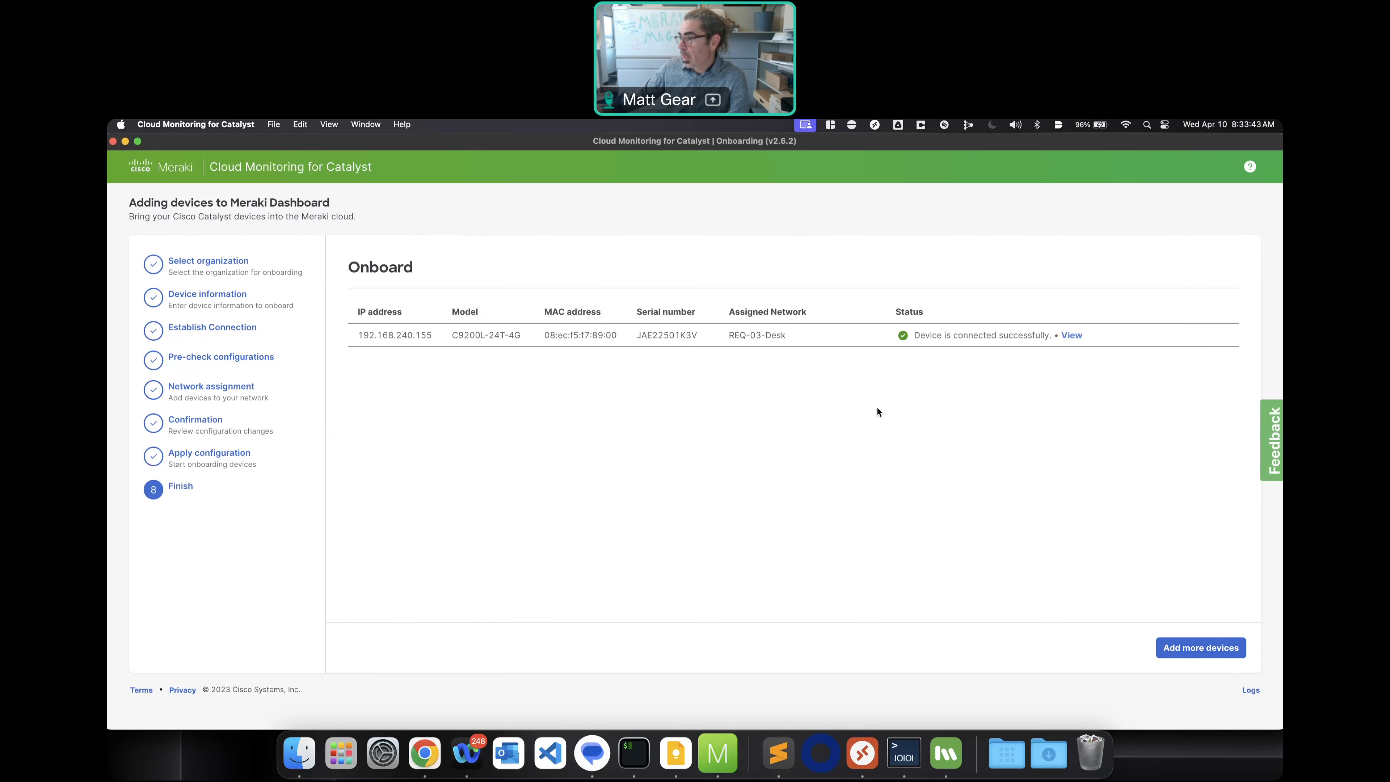
pyautogui.click(1072, 337)
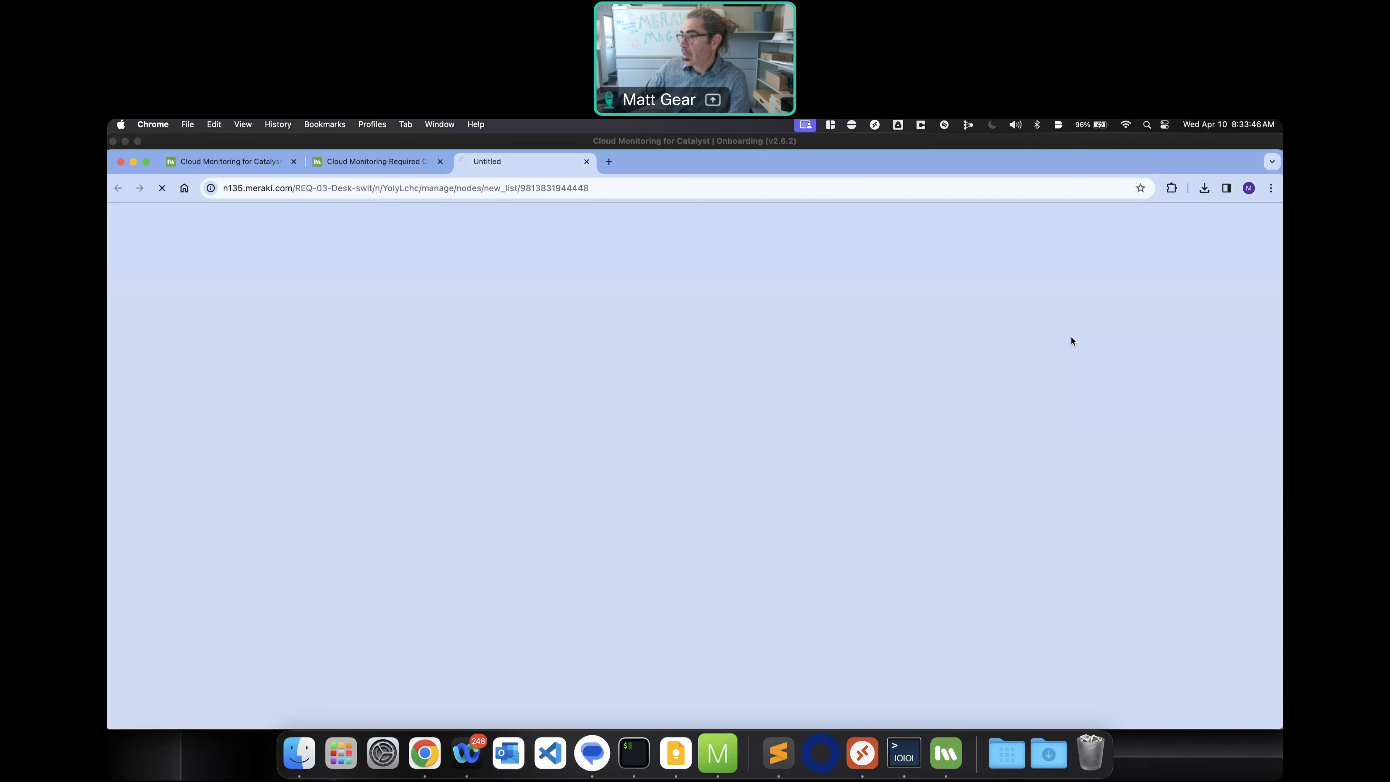
# Return to the Cloud Monitoring for Catalyst app, open its onboarding logs and review the commands sent to the switch
pyautogui.click(246, 168)
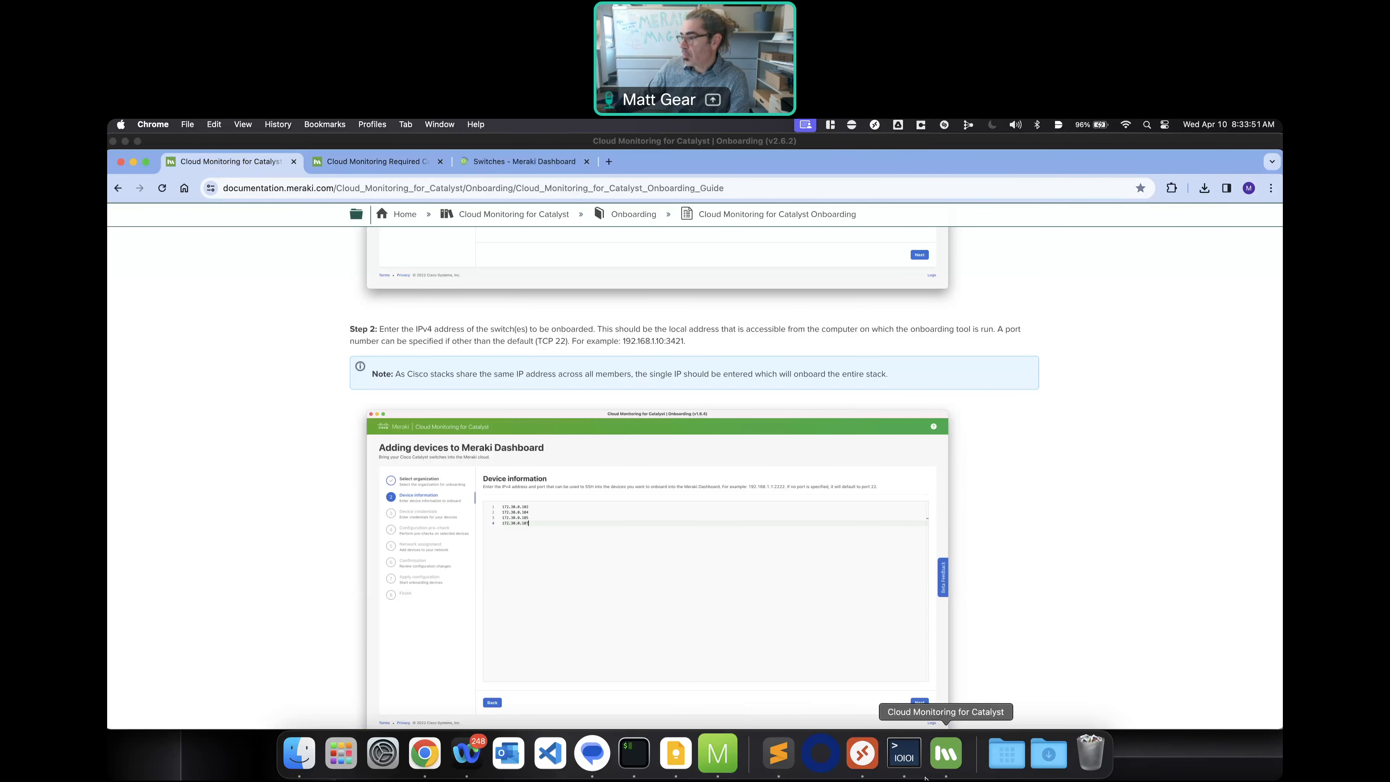
pyautogui.click(958, 764)
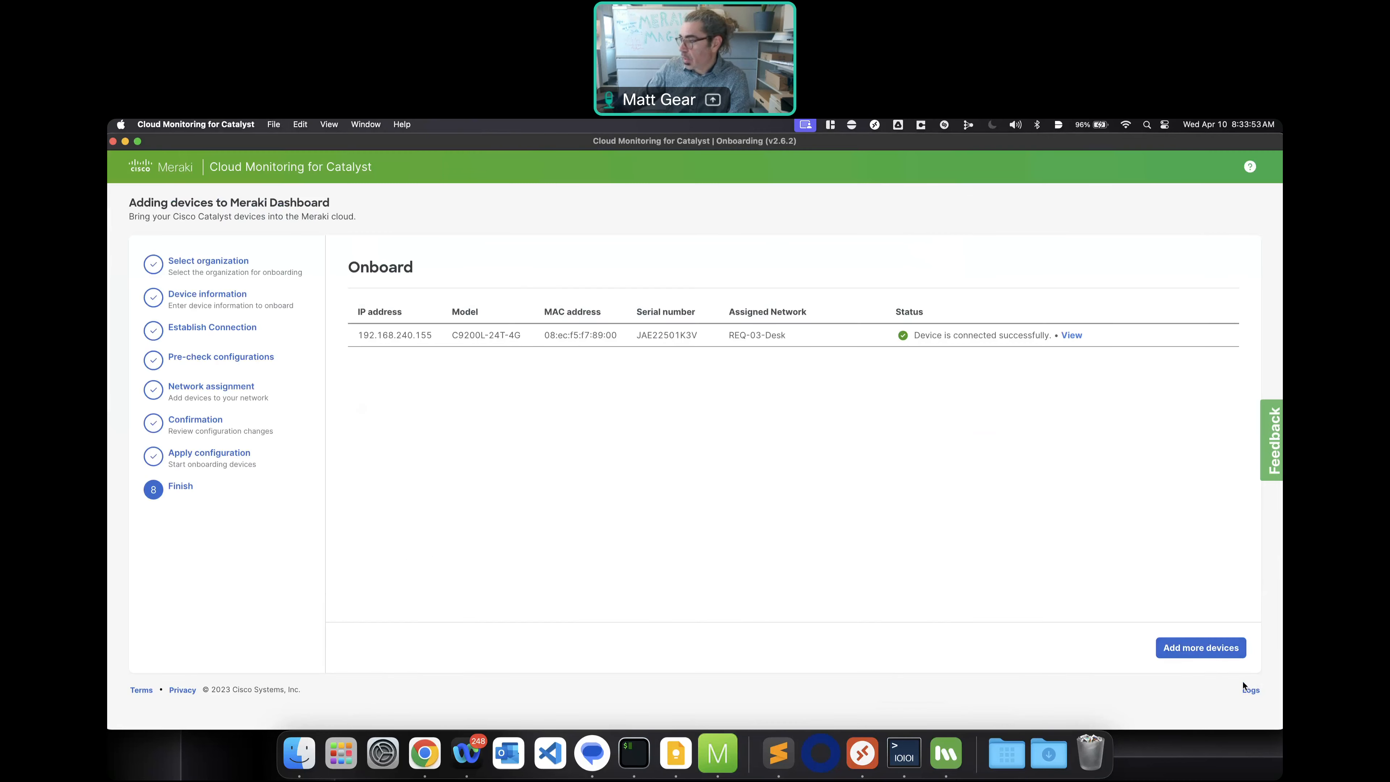
pyautogui.click(1251, 692)
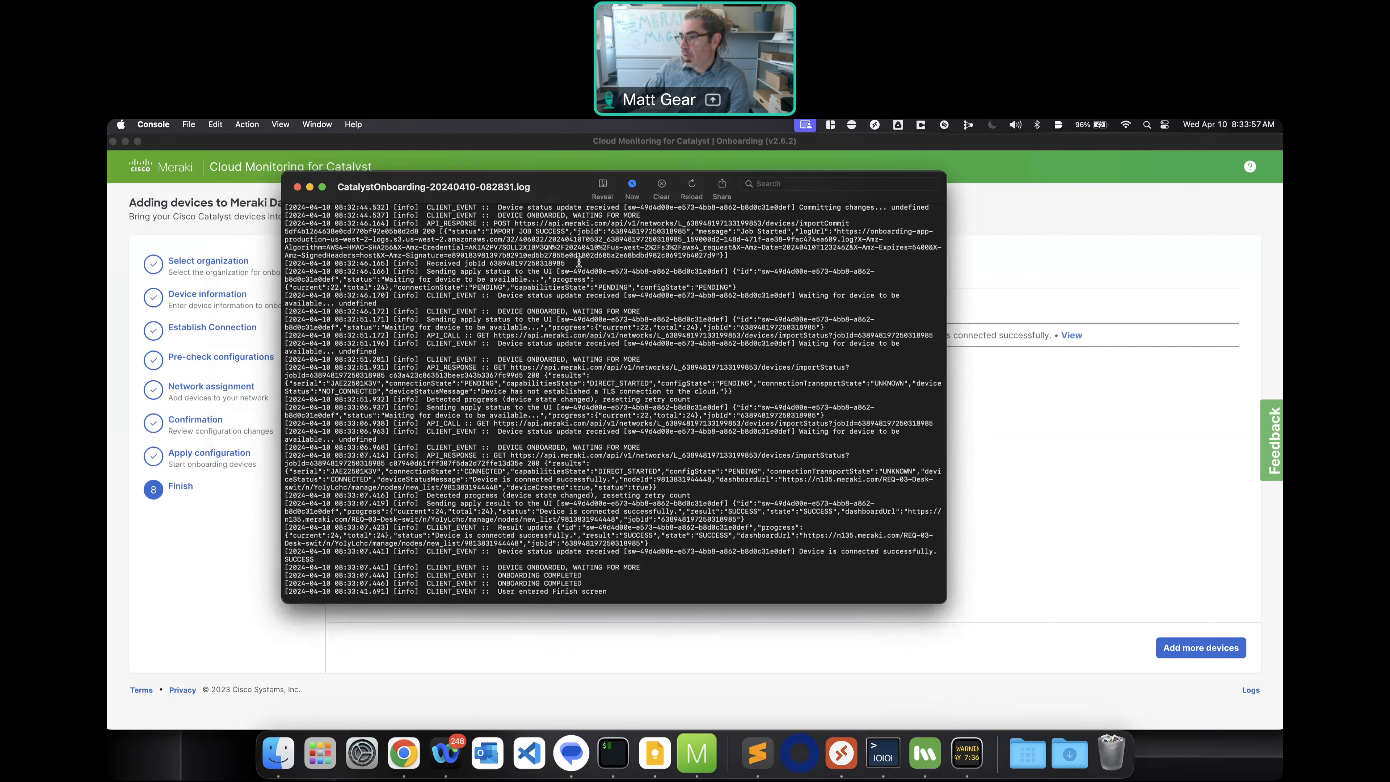
pyautogui.scroll(15, 578, 263)
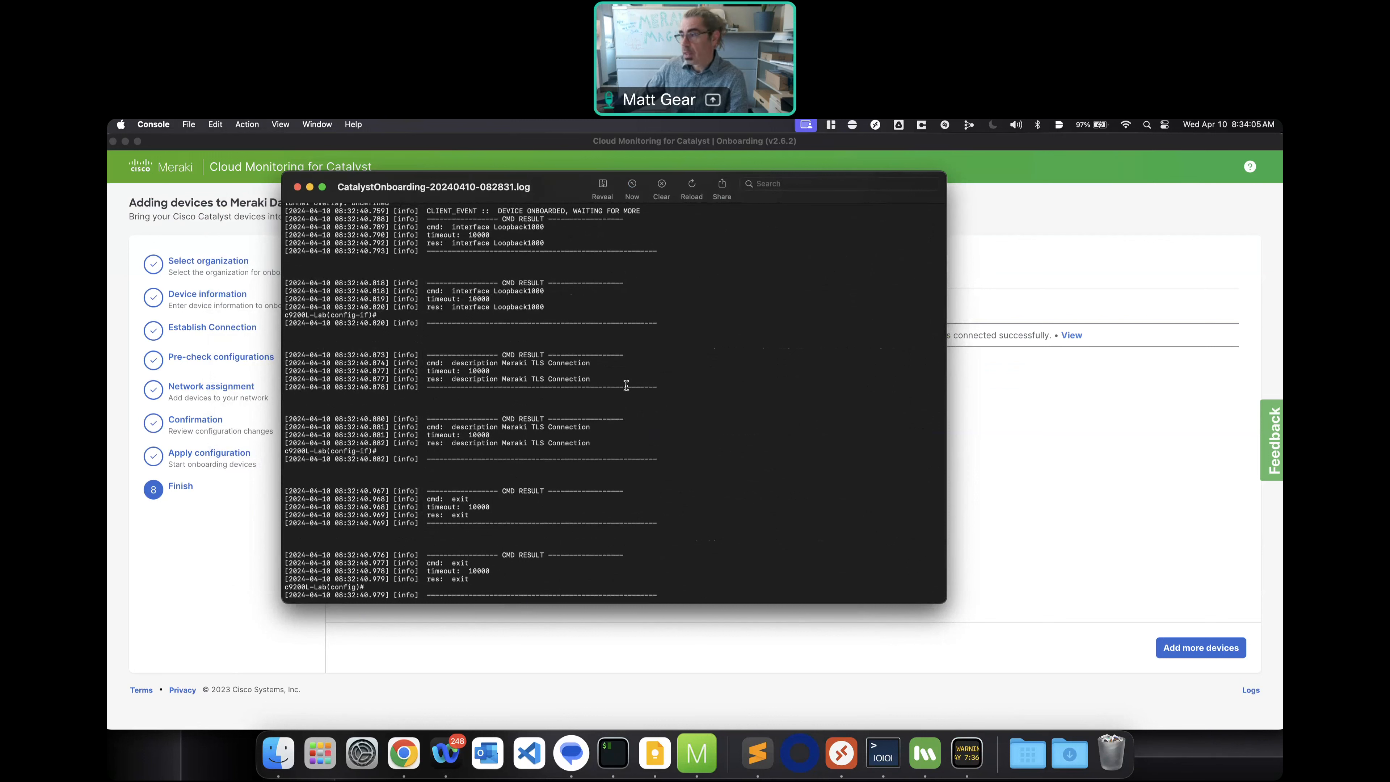
# Switch to the Meraki Dashboard app, dismiss the Add Cisco Catalyst switches dialog and open the network's list of switches
pyautogui.click(697, 753)
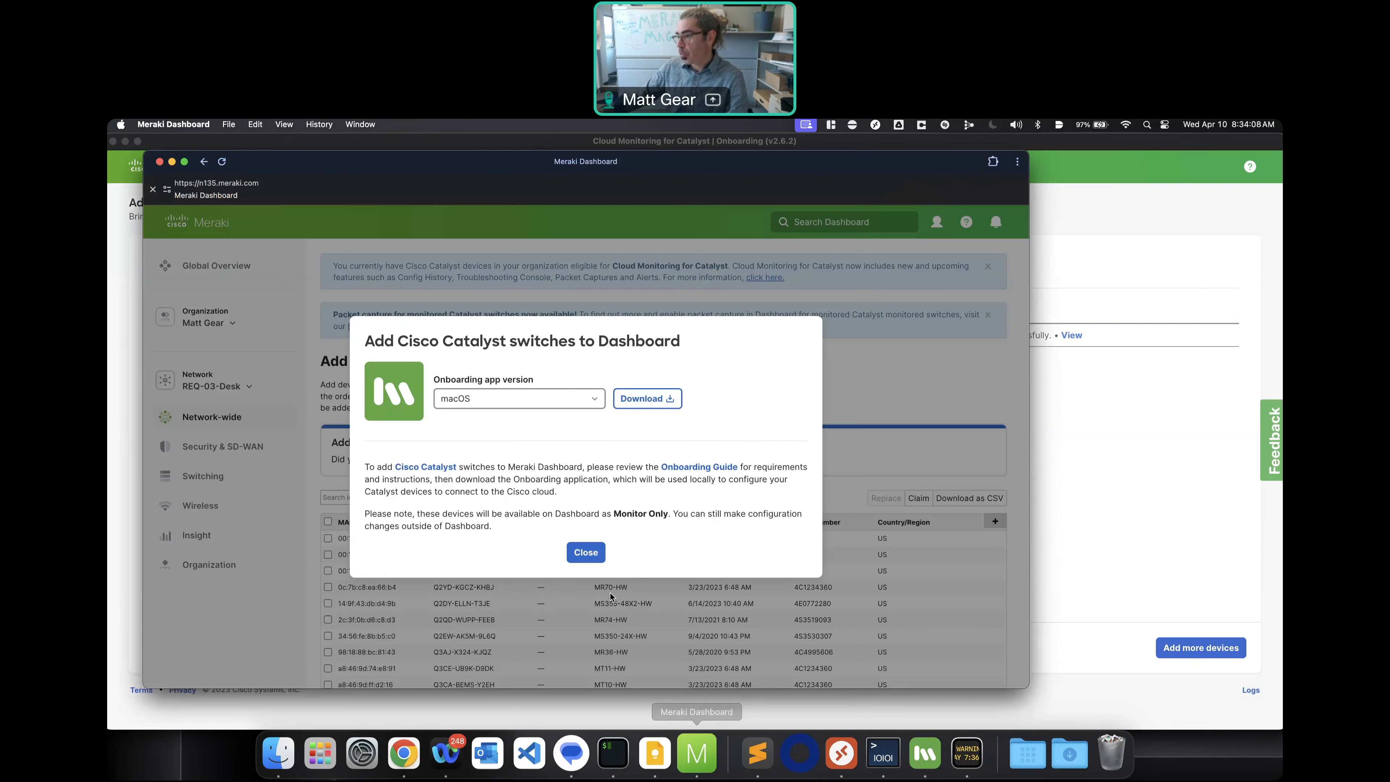
pyautogui.click(585, 553)
pyautogui.moveTo(217, 498)
pyautogui.moveTo(197, 476)
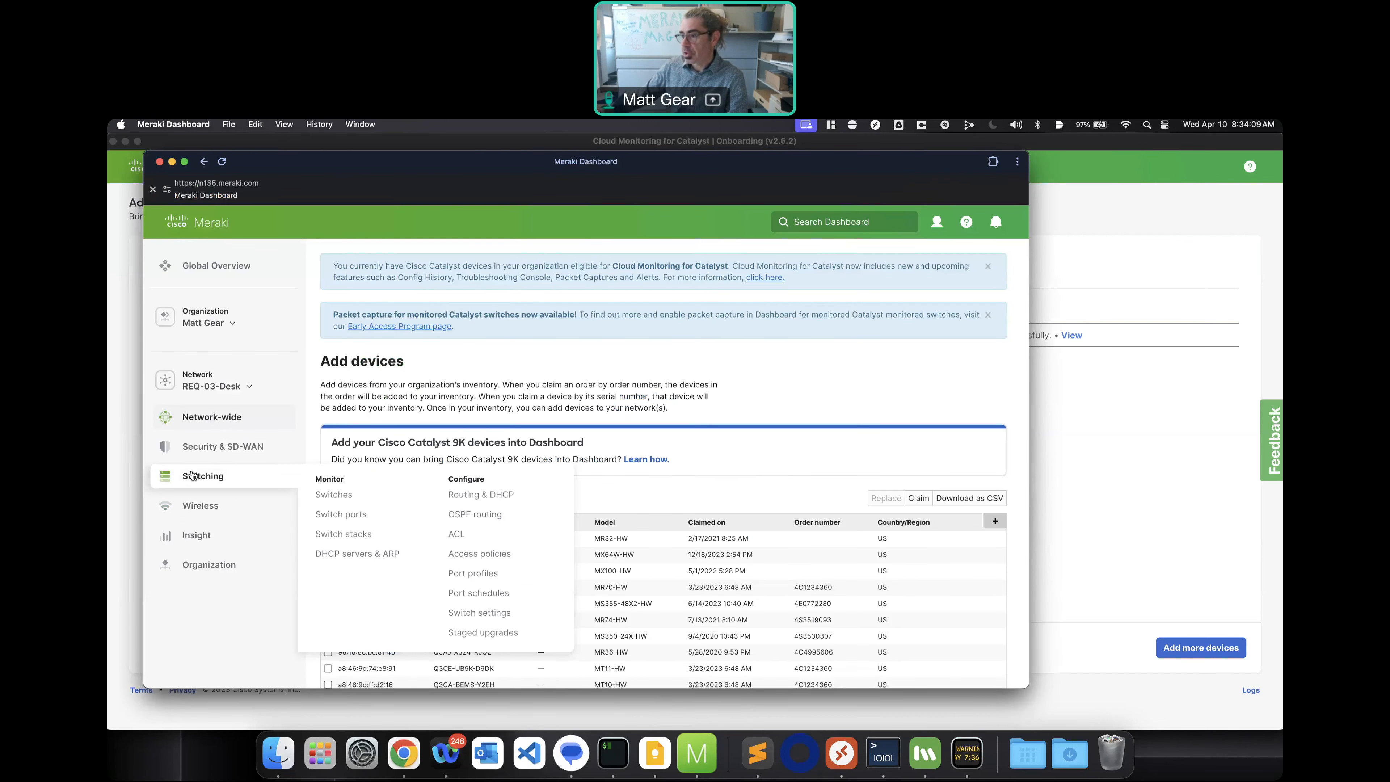
pyautogui.click(346, 496)
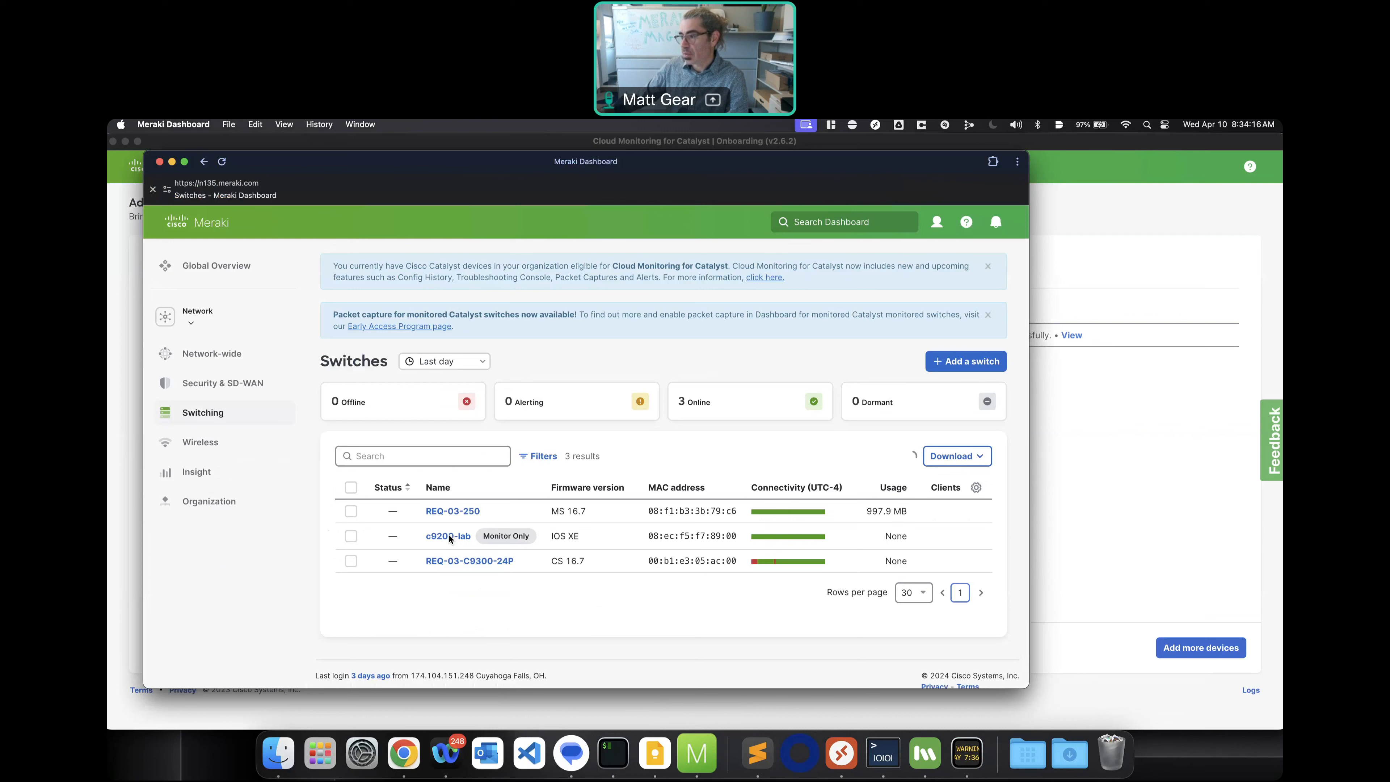
# Open the monitor-only c9200-lab switch and inspect the port details in its summary
pyautogui.click(450, 536)
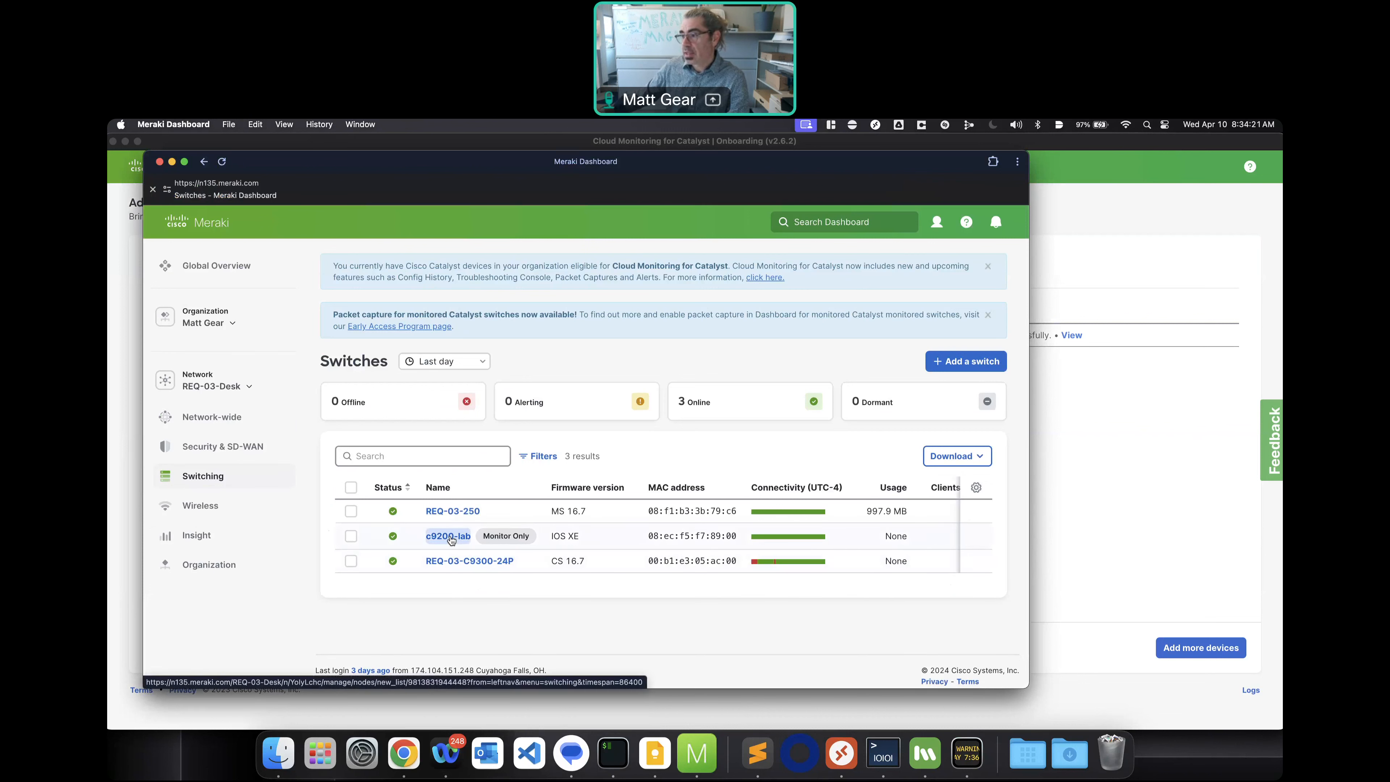
pyautogui.click(453, 539)
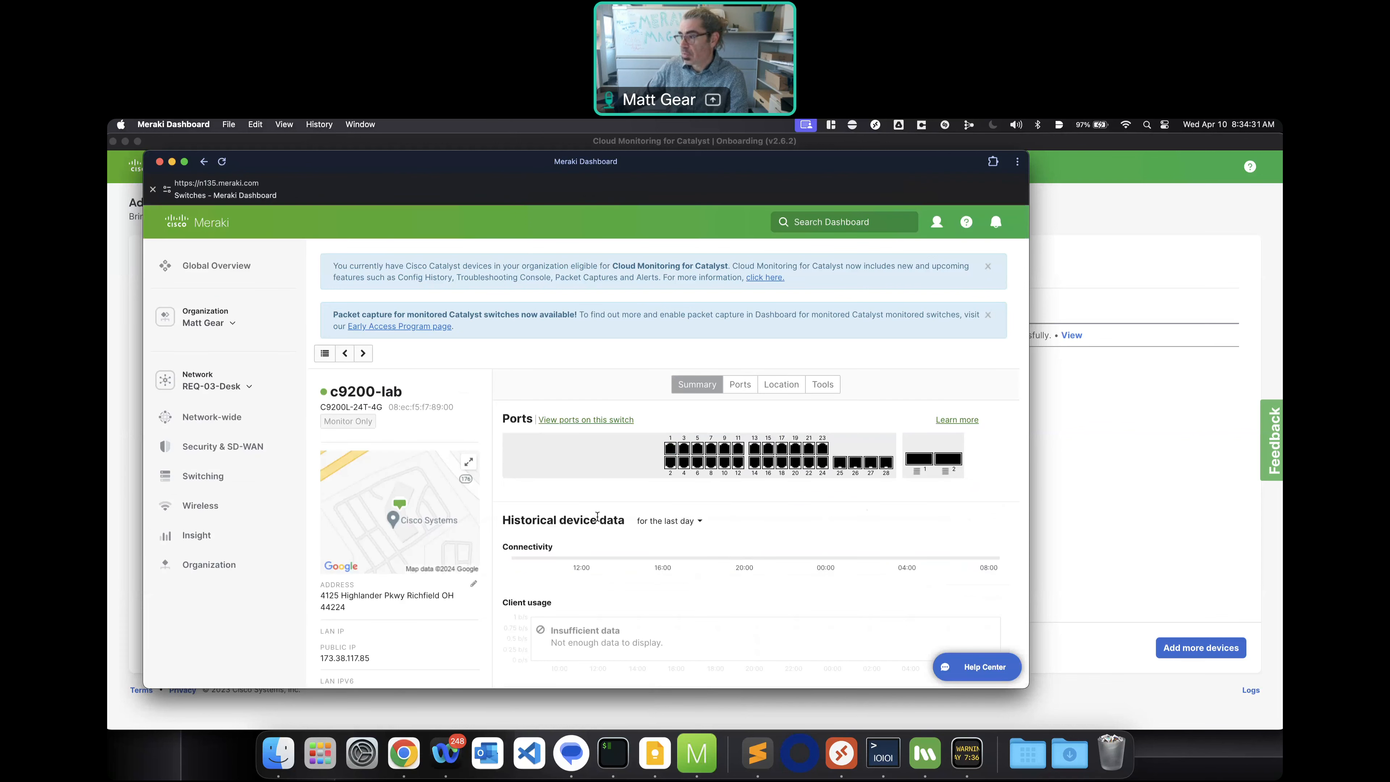
pyautogui.moveTo(676, 449)
pyautogui.moveTo(754, 472)
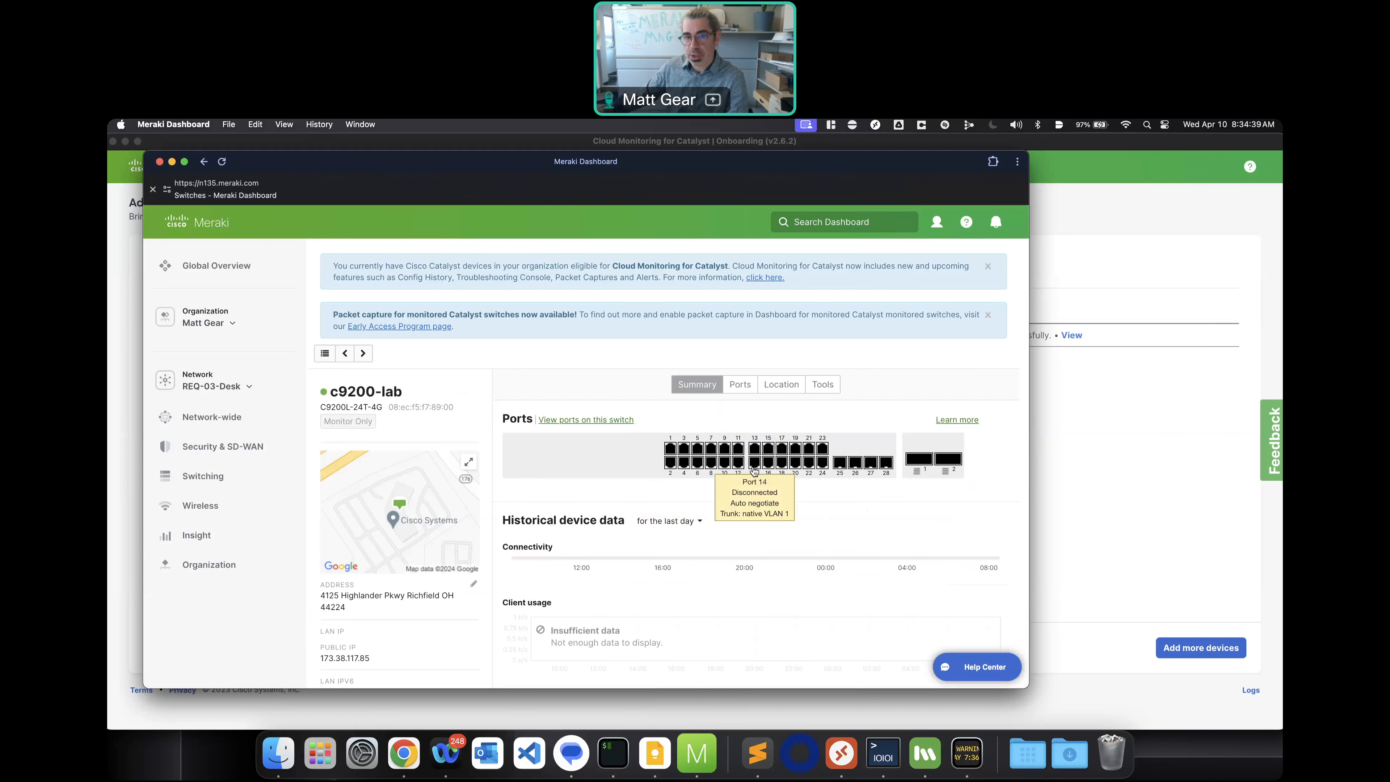
# Switch to the Serial console session and show the switch's running configuration with "do sh runn"
pyautogui.click(891, 763)
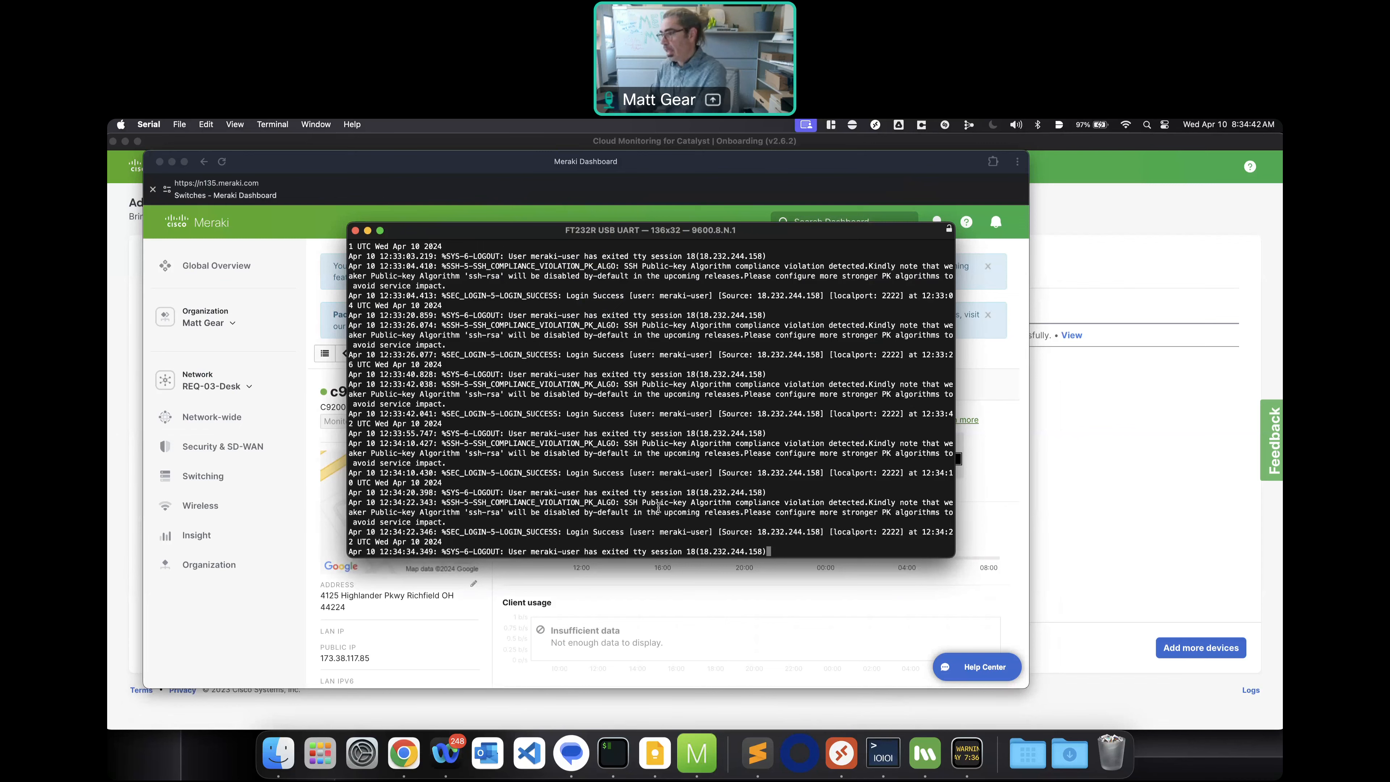
pyautogui.press('Return')
pyautogui.press('Return')
pyautogui.press('Return')
pyautogui.press('Return')
pyautogui.press('Return')
pyautogui.press('Return')
pyautogui.press('Return')
pyautogui.press('Return')
pyautogui.press('Return')
pyautogui.write('do sh runn')
pyautogui.press('Return')
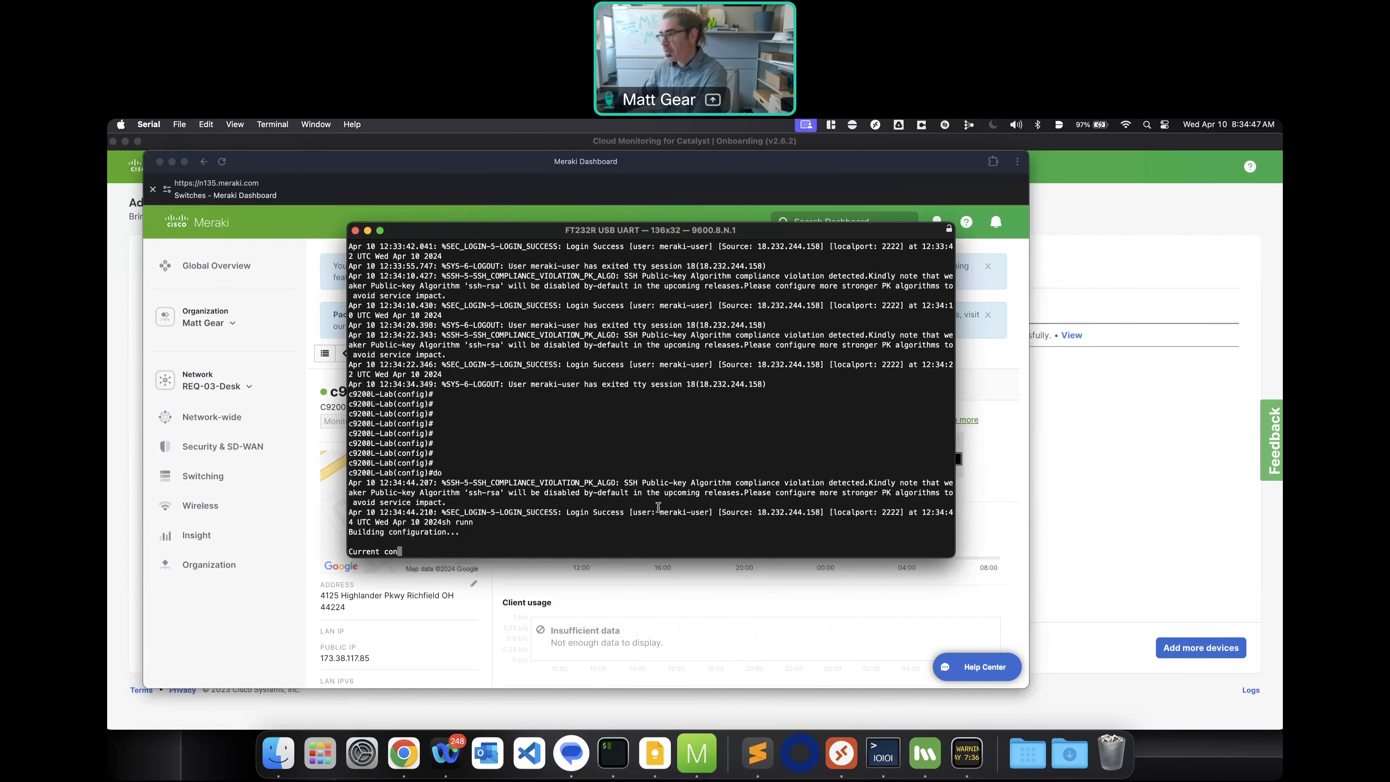
# Page through the running configuration output to review the switch's settings
pyautogui.press('space')
pyautogui.press('space')
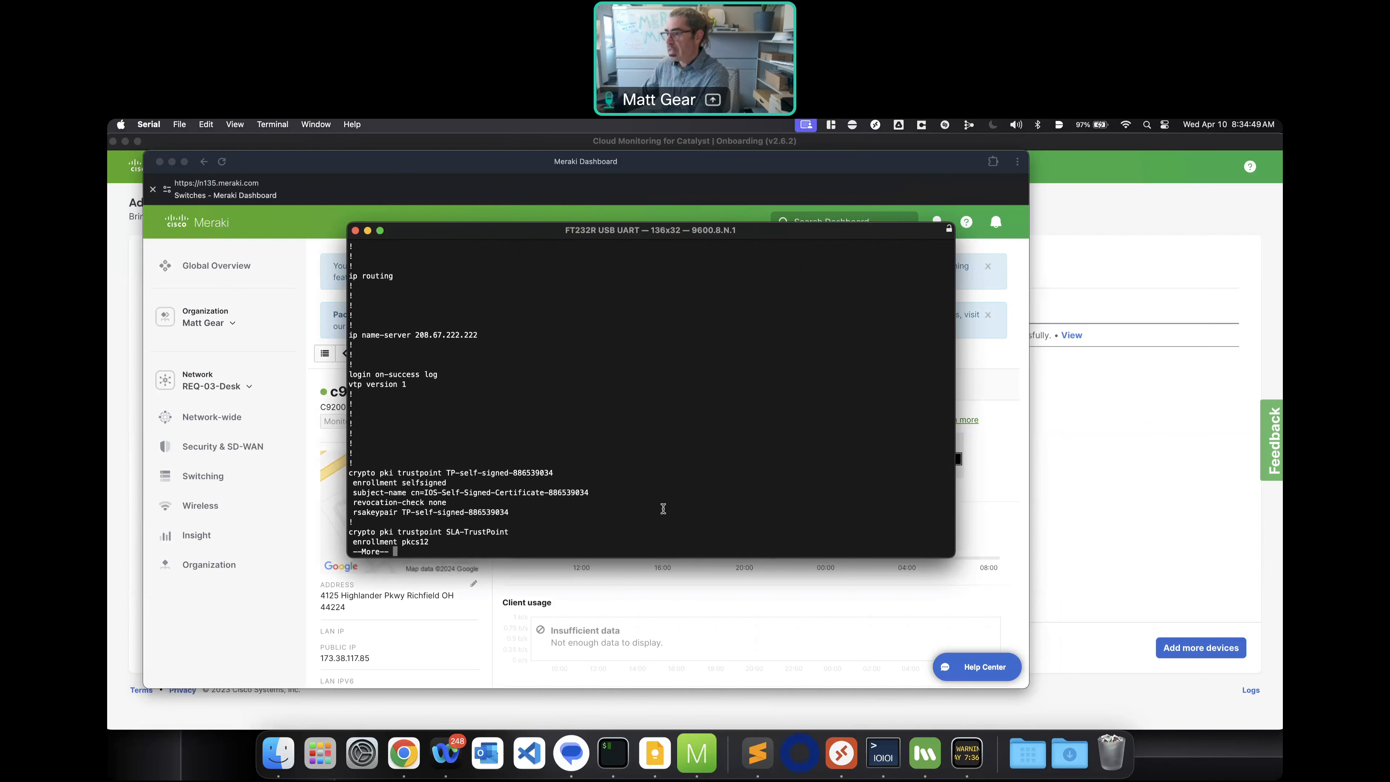
pyautogui.press('space')
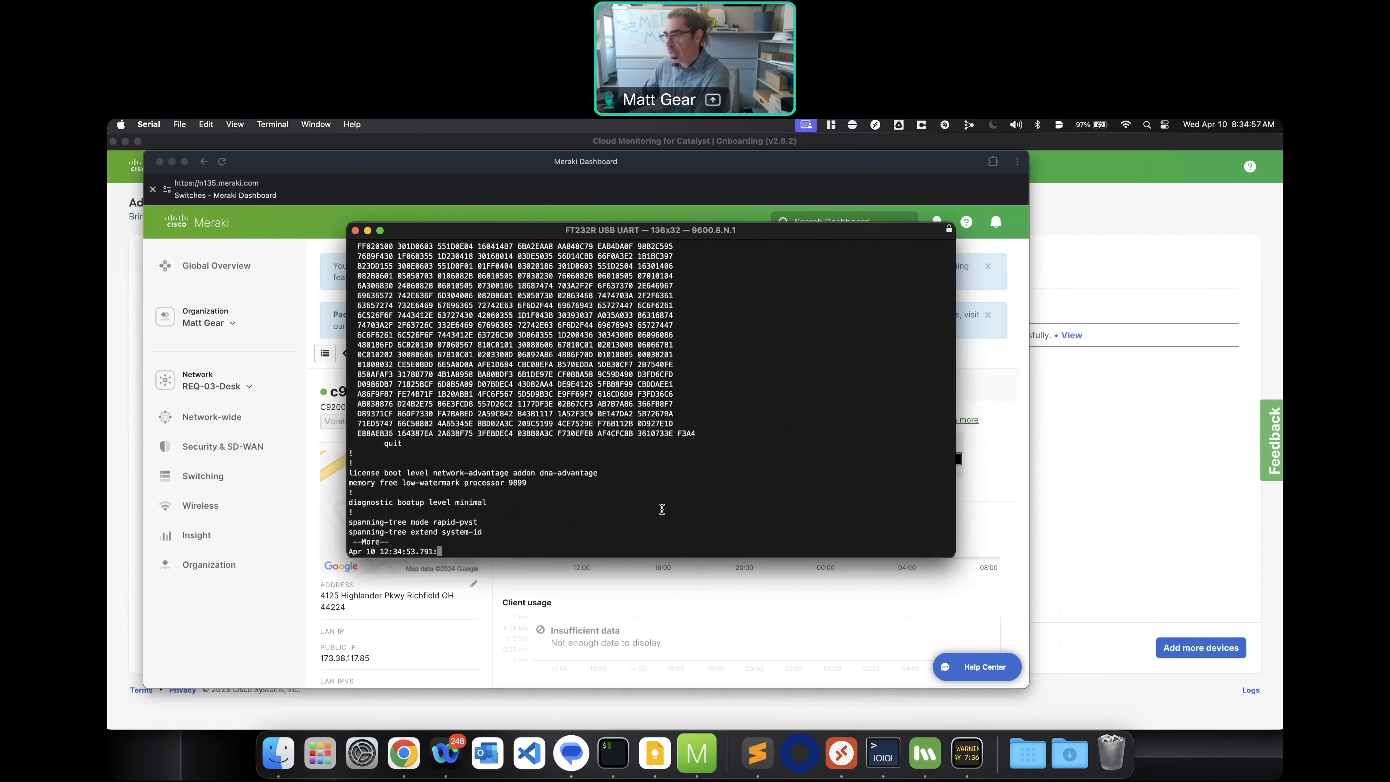
pyautogui.press('space')
pyautogui.press('space')
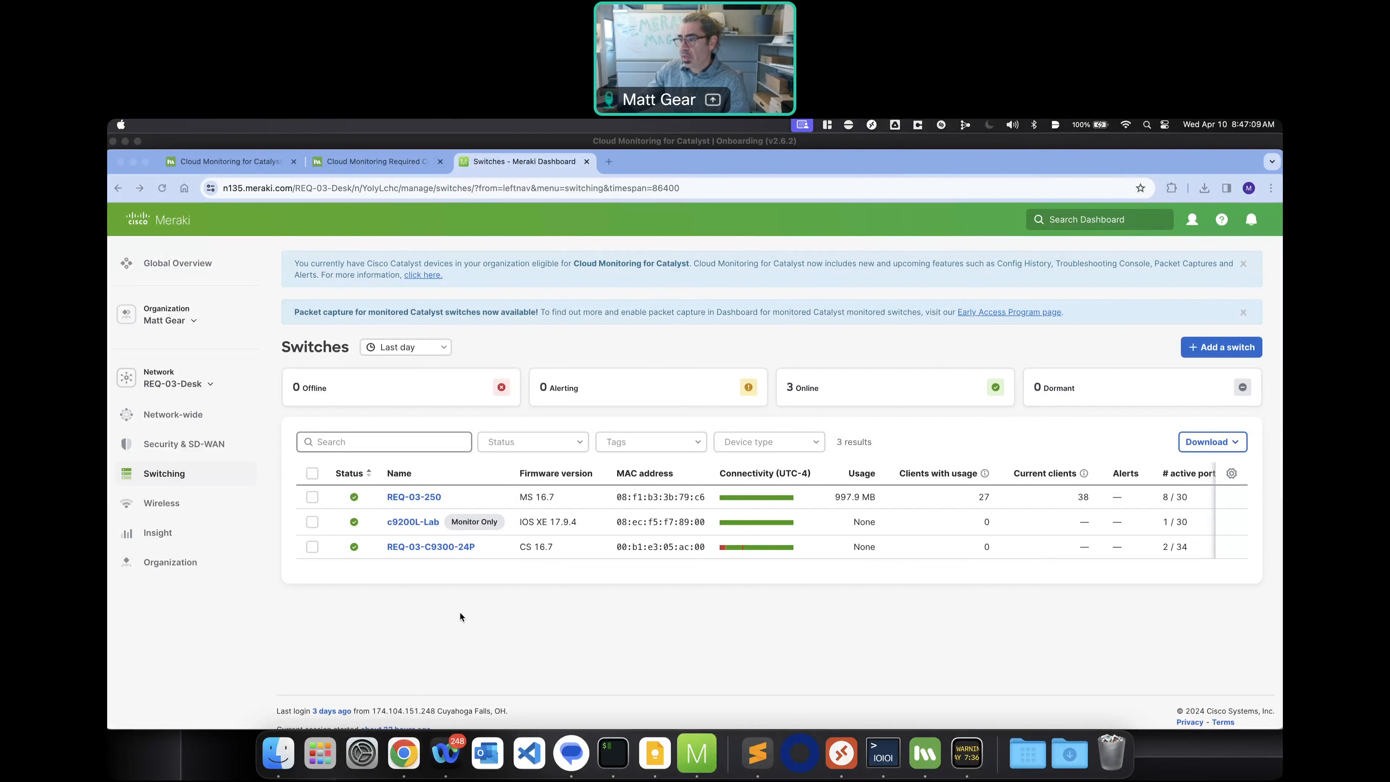
# Open the c9200L-Lab switch from the switch list in Chrome and inspect the details of port 1
pyautogui.click(409, 524)
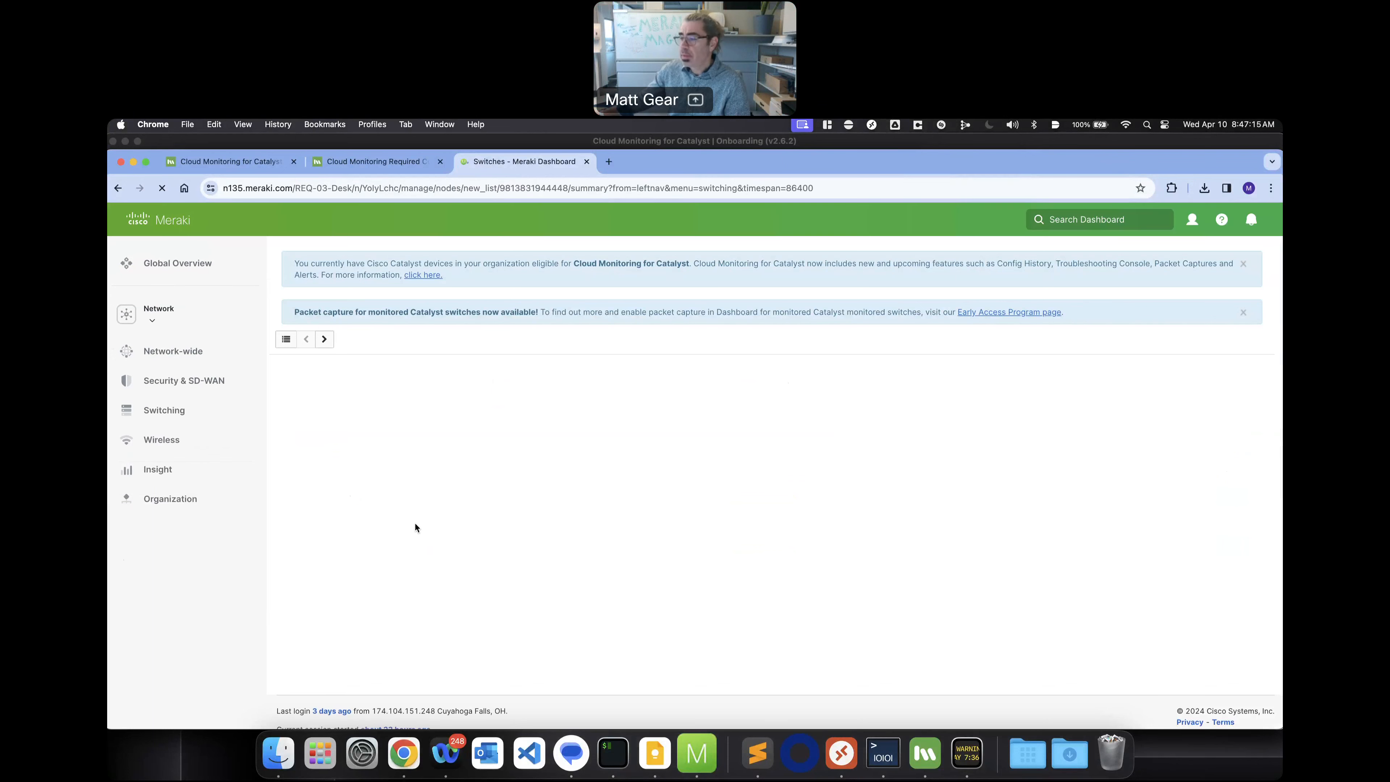
pyautogui.moveTo(631, 435)
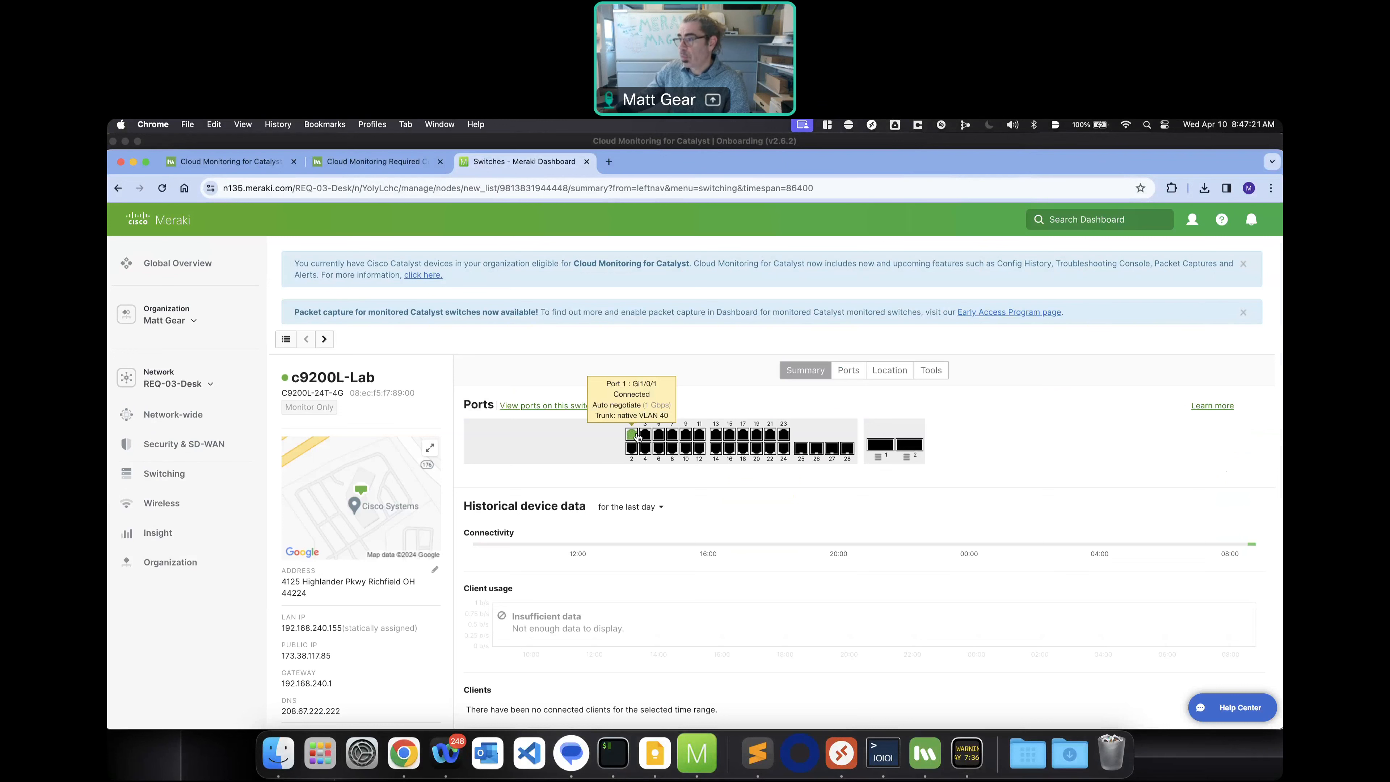
# Switch to iTerm2 and show the running configuration of port 4 with "do sh runn int gi 1/0/4"
pyautogui.click(614, 760)
pyautogui.write('do sh runn int gi 1/0/4')
pyautogui.press('Return')
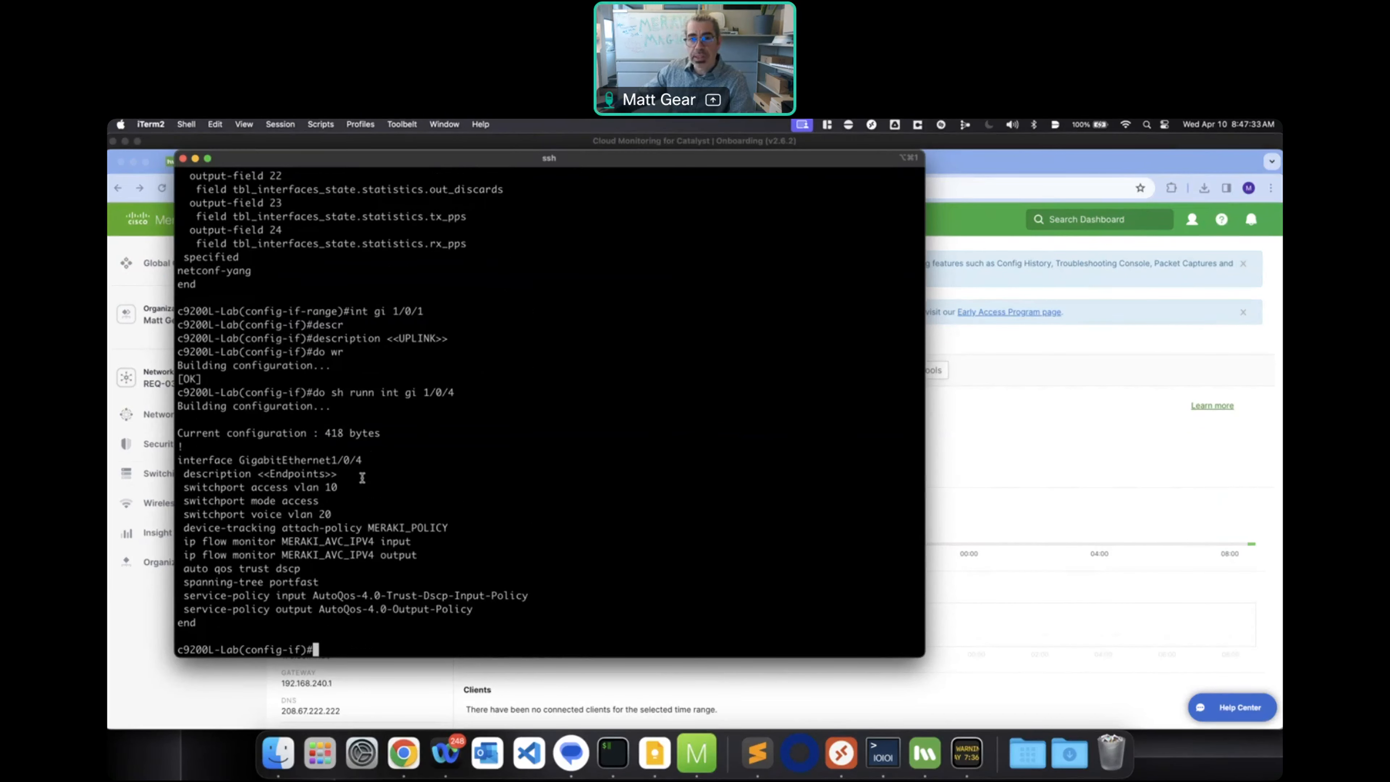
# Return to the dashboard in Chrome, inspect port 4 of c9200L-Lab and open the list of ports on this switch
pyautogui.click(1032, 451)
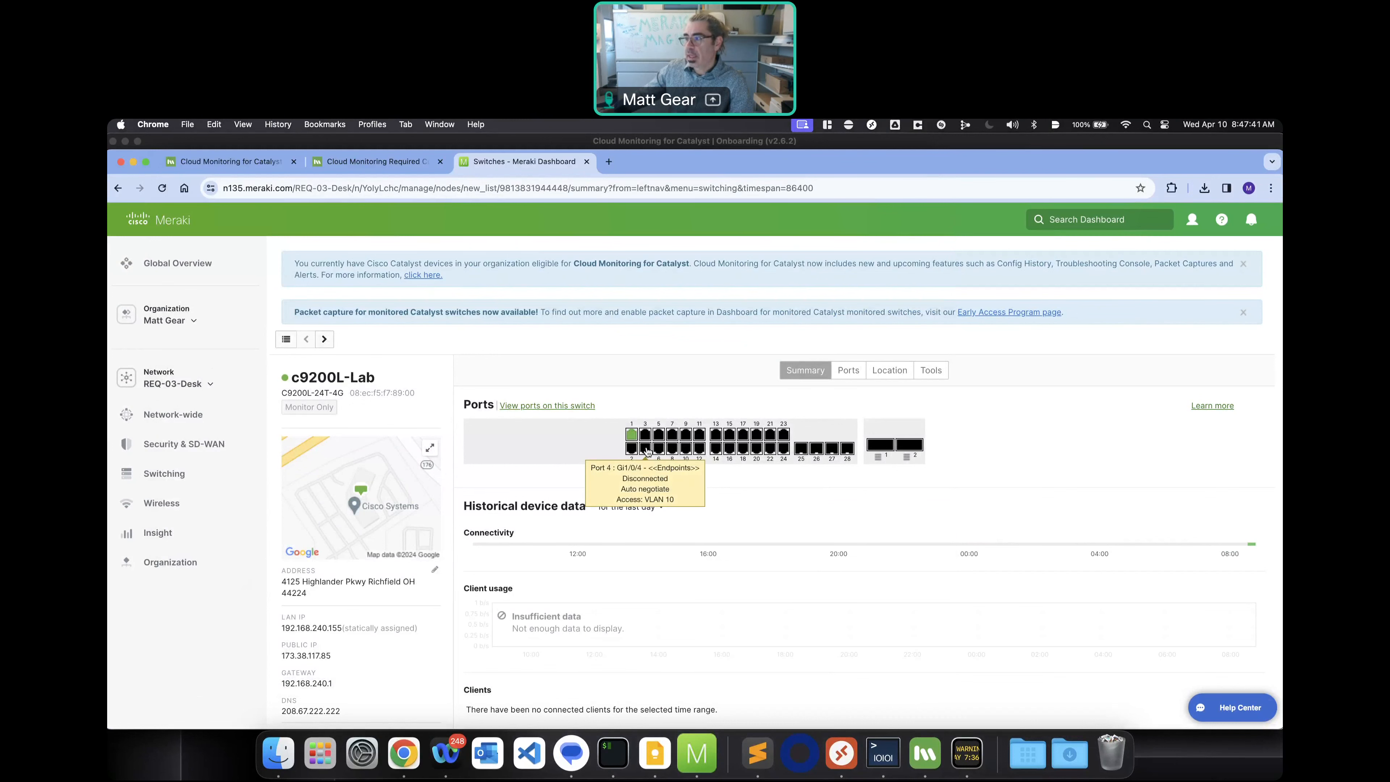
pyautogui.click(569, 406)
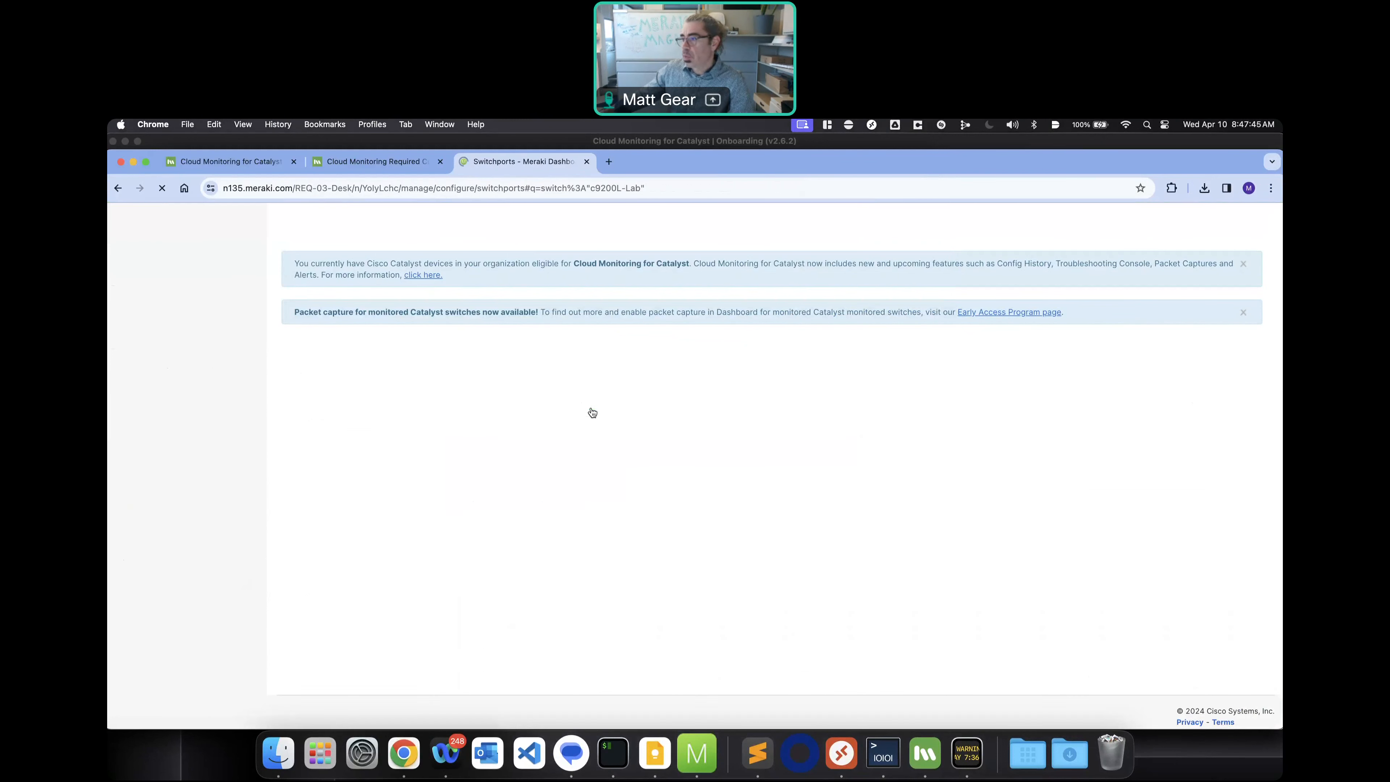